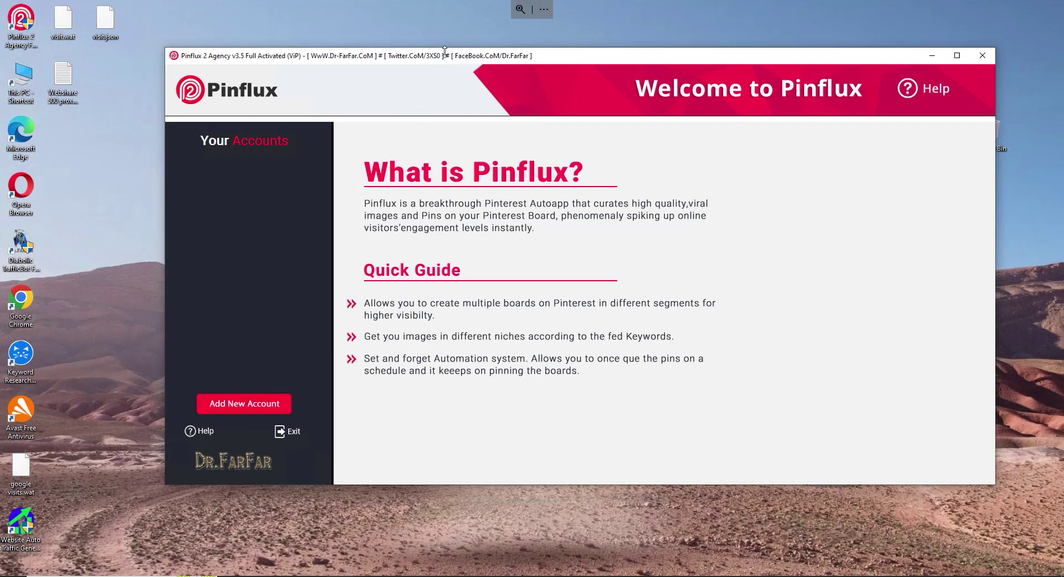
- Reposition the Pinflux window on the desktop
left_click_drag(445, 51, 432, 81)
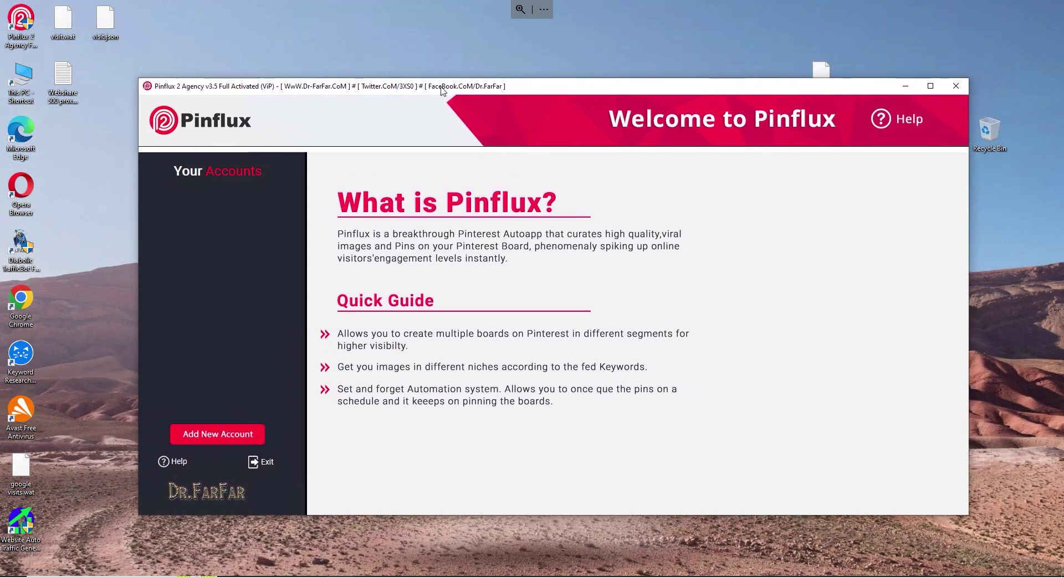
left_click_drag(411, 98, 455, 76)
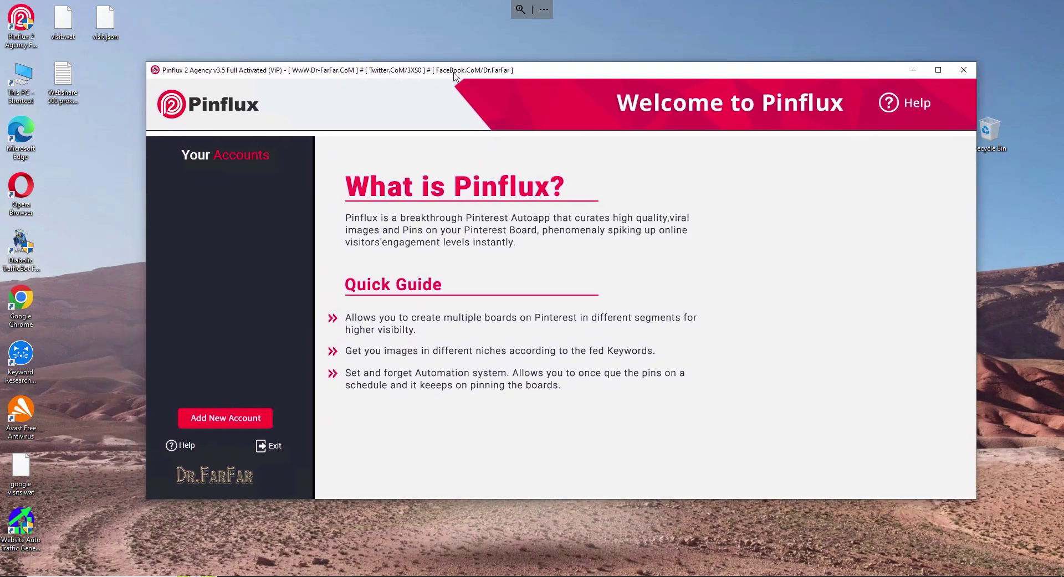
left_click_drag(453, 75, 455, 67)
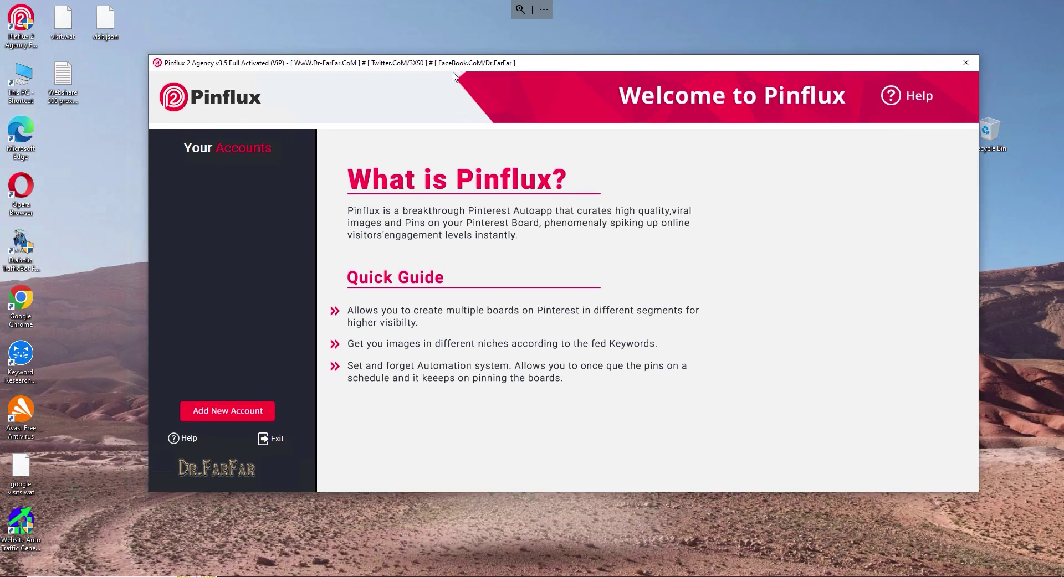
mouse_move(527, 67)
left_mouse_down()
mouse_move(501, 56)
mouse_move(539, 49)
left_mouse_up()
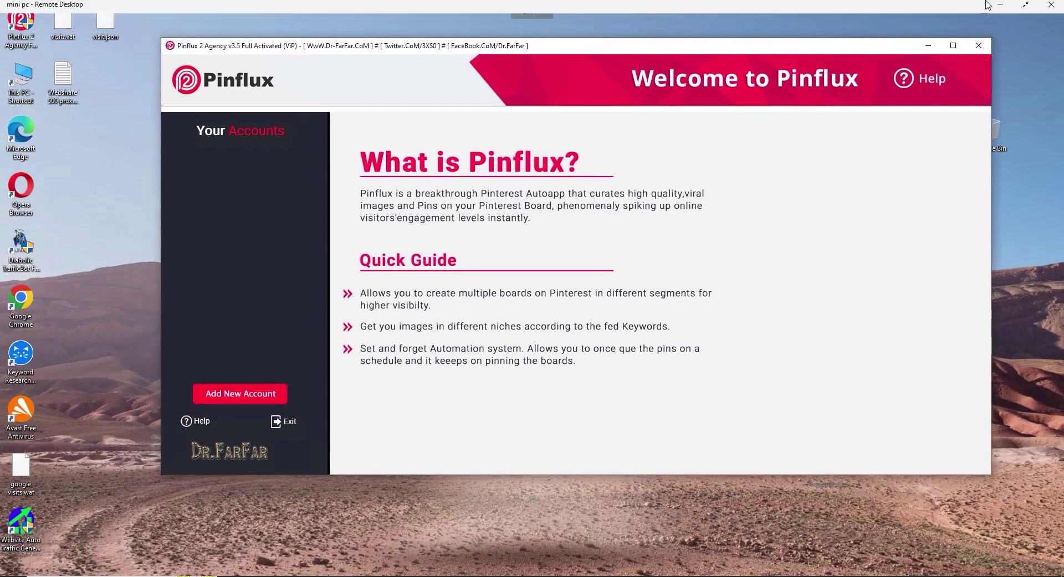
- Check the YouTube Pinflux tutorial, then nudge the Pinflux window into place
left_click(1001, 5)
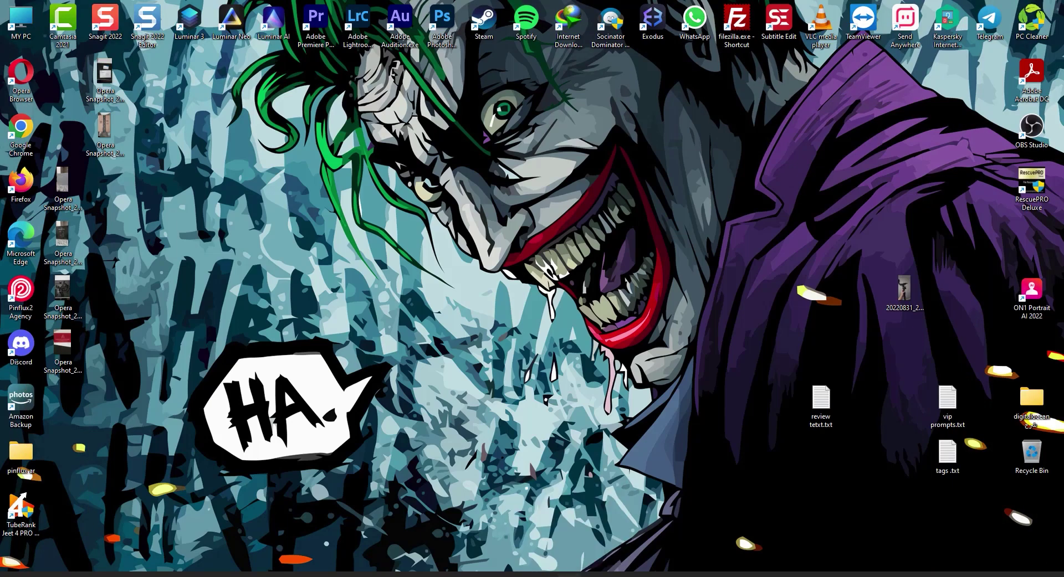
key("alt+Tab")
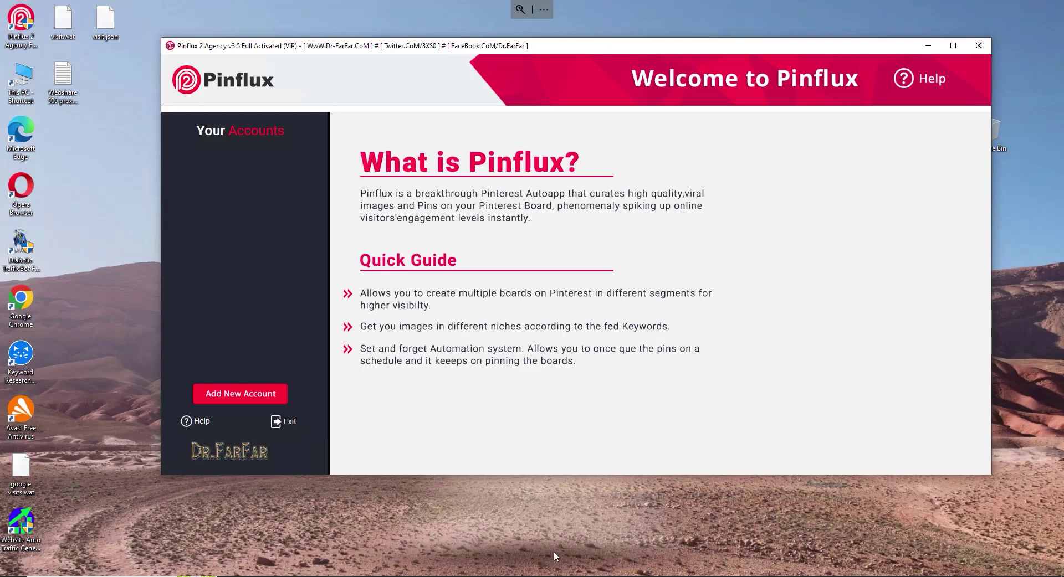
mouse_move(360, 47)
left_mouse_down()
mouse_move(403, 62)
mouse_move(370, 73)
mouse_move(393, 64)
left_mouse_up()
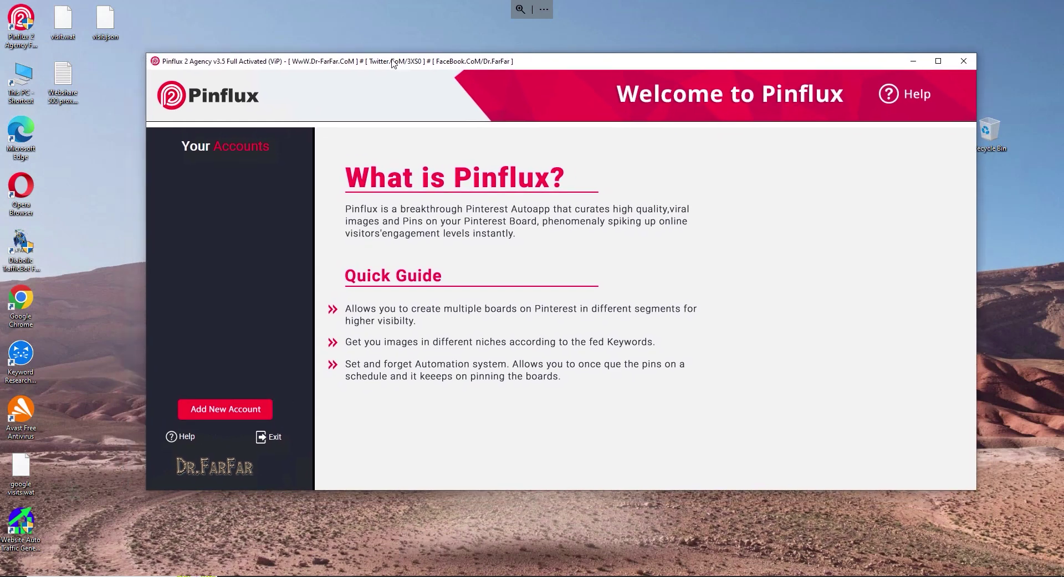
left_click_drag(393, 63, 405, 64)
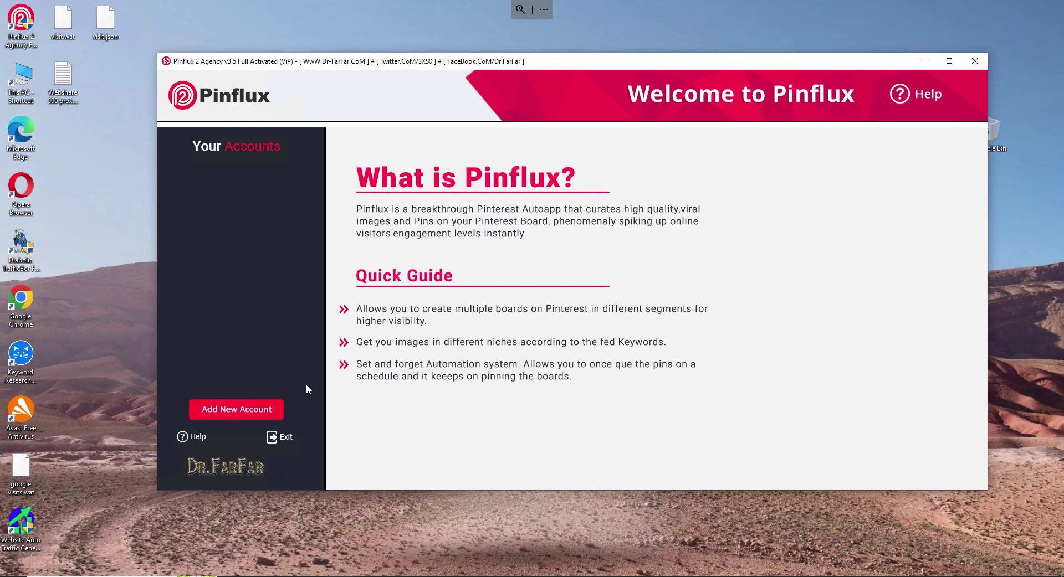
left_click(249, 413)
left_click(494, 228)
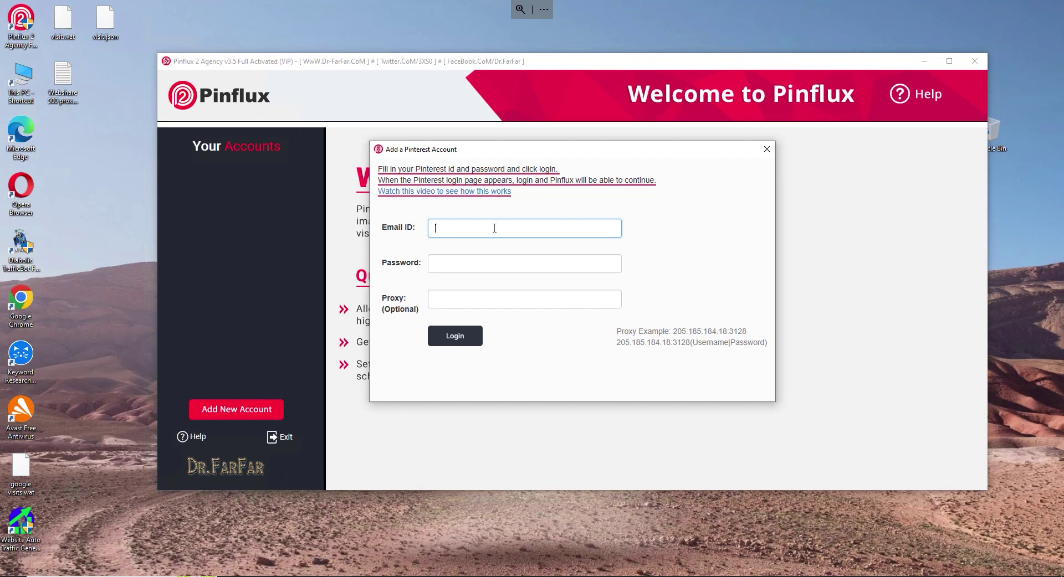
key("Tab")
type("•••••••••••••••")
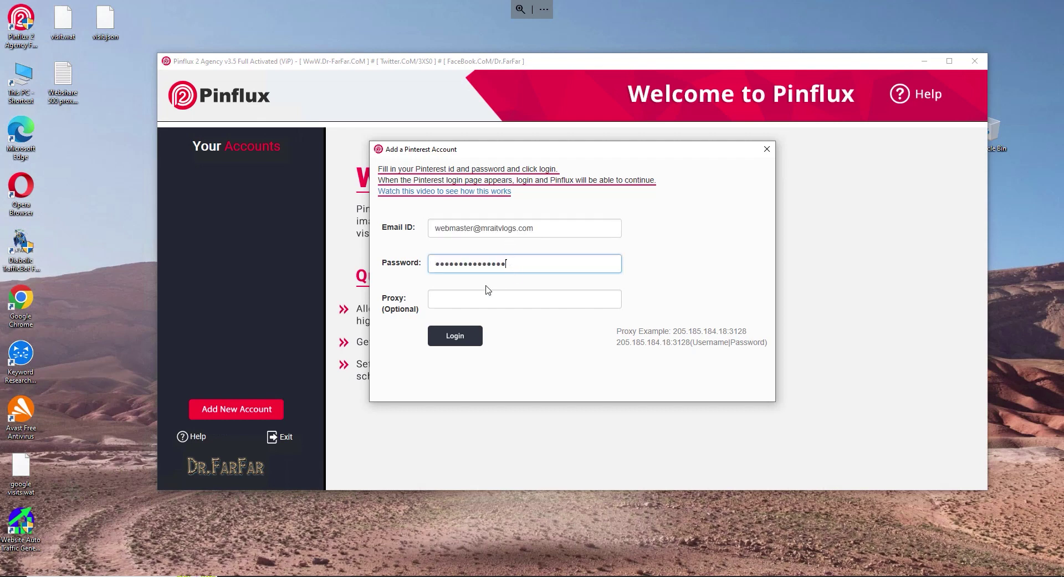
left_click(455, 342)
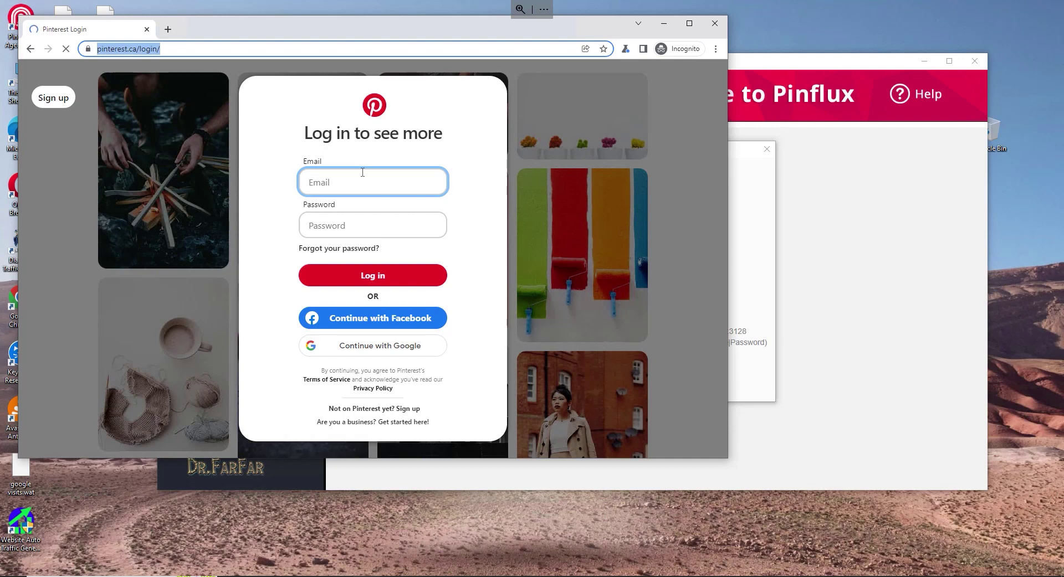
key("Tab")
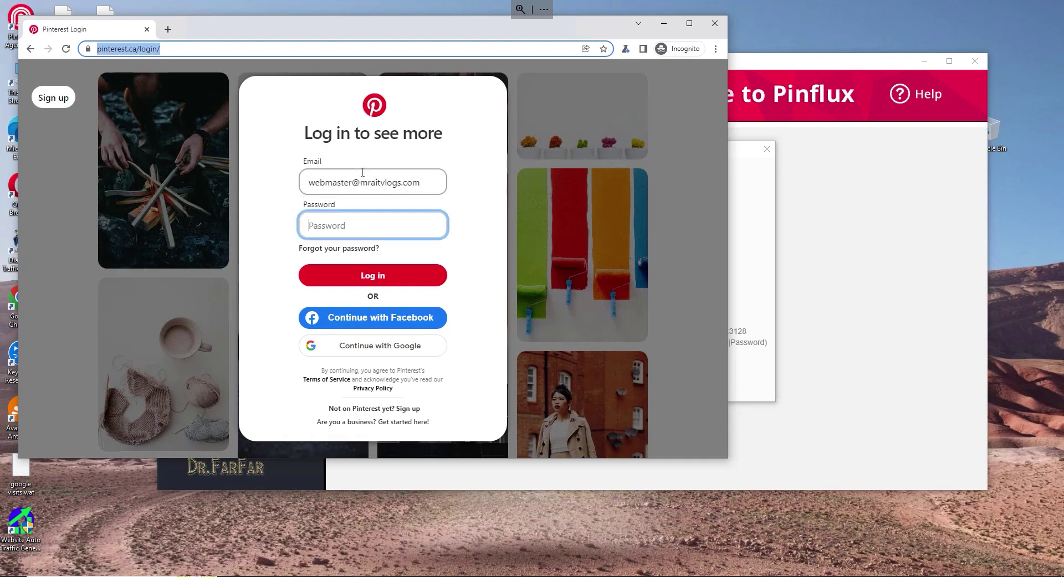
type("***************")
key("Return")
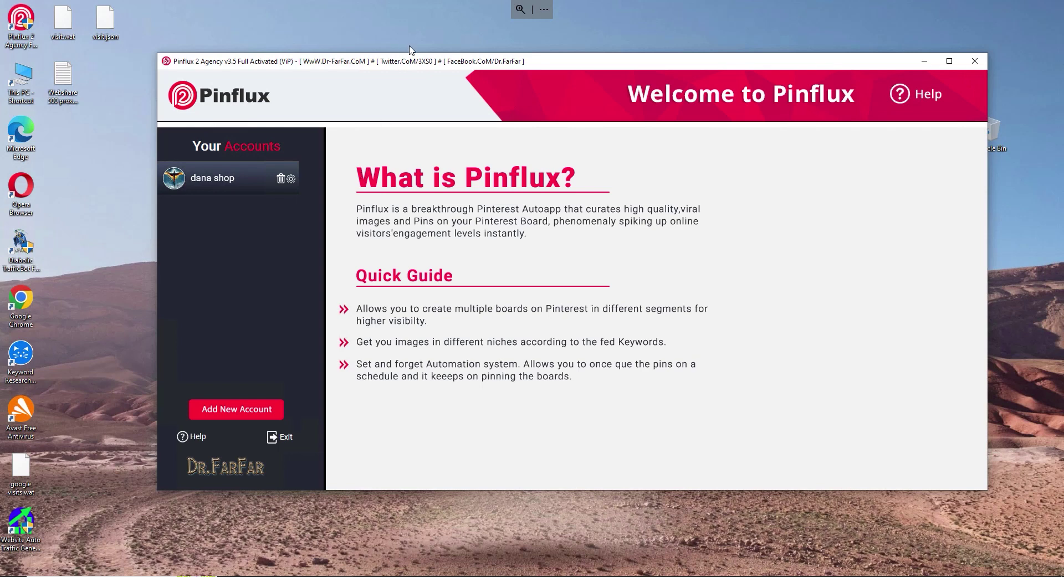
mouse_move(408, 54)
left_mouse_down()
mouse_move(383, 51)
mouse_move(412, 18)
left_mouse_up()
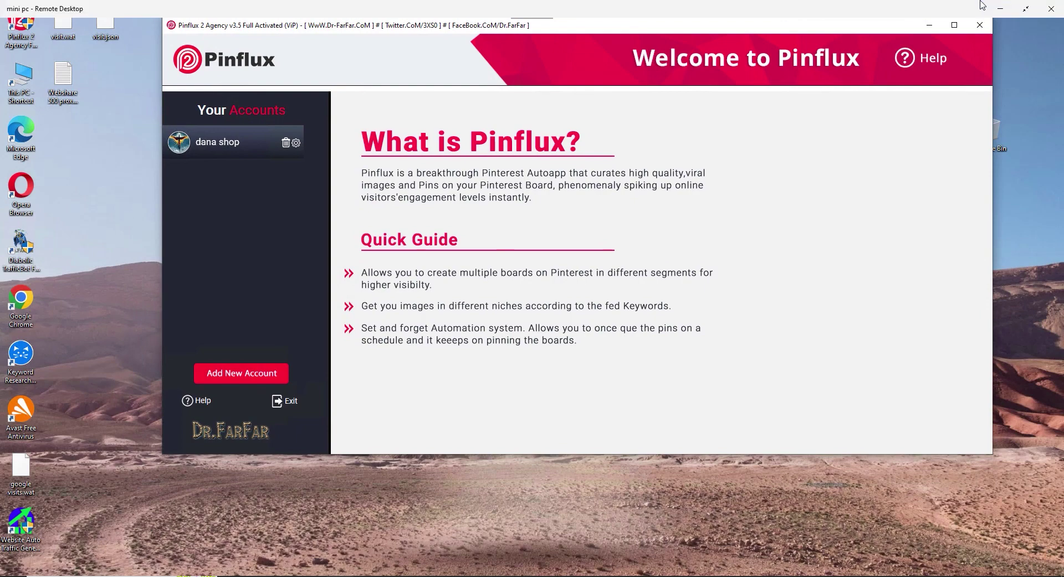
left_click(996, 8)
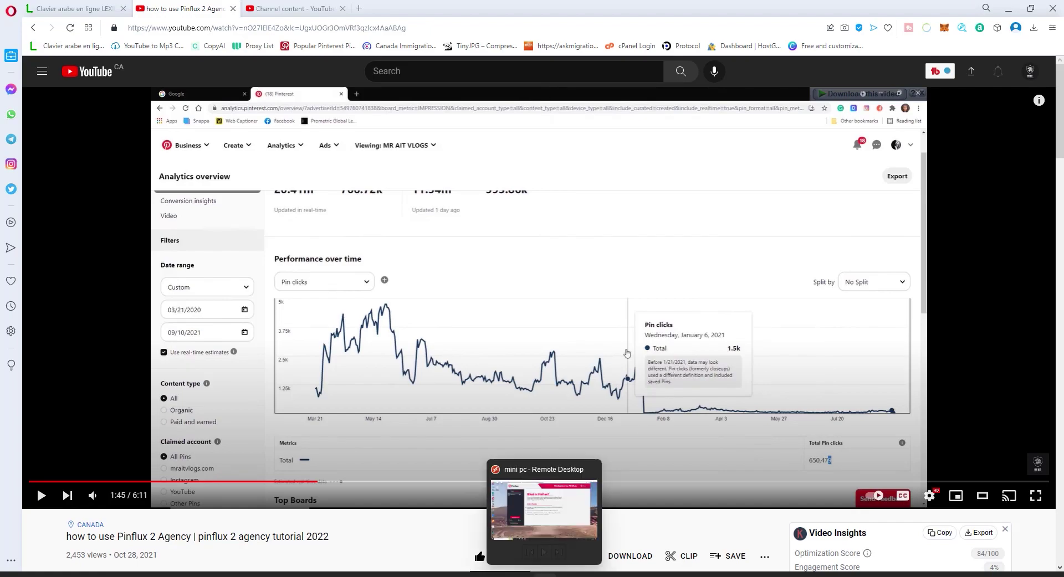
left_click(546, 570)
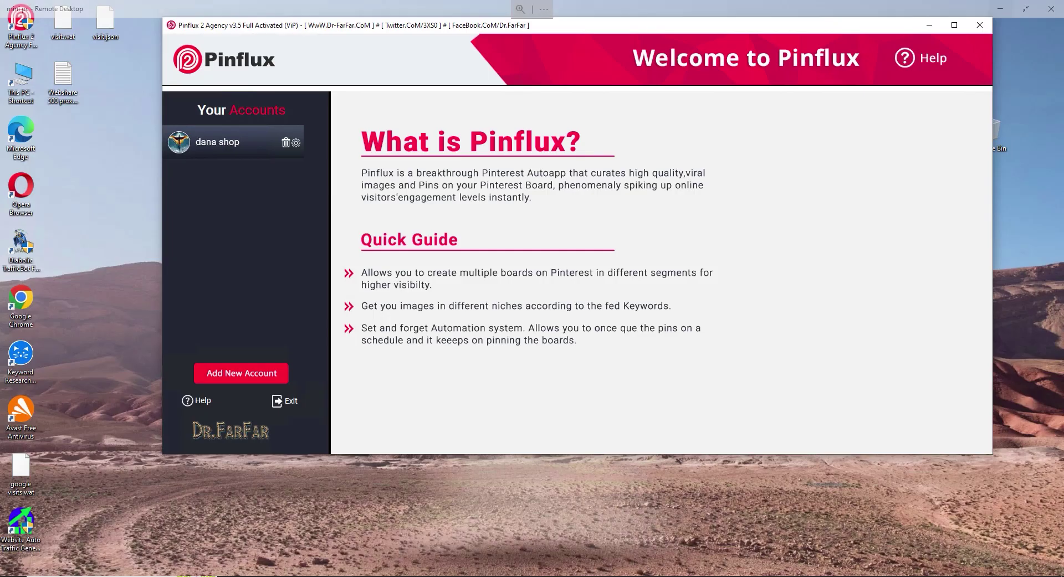
left_click(228, 144)
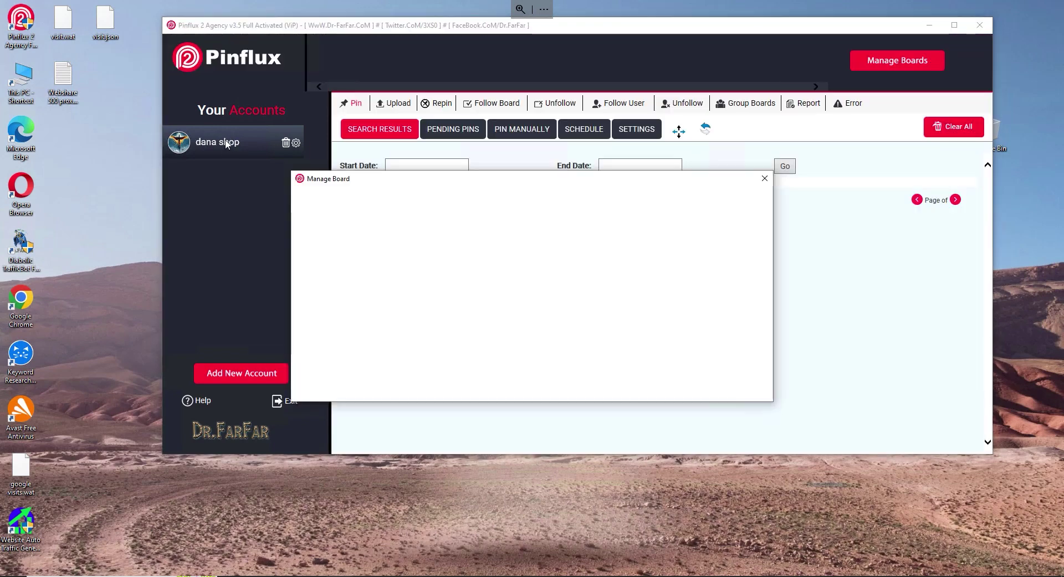
- Tick 'new board' in the dana shop Manage Board dialog and submit it
left_click_drag(413, 177, 436, 159)
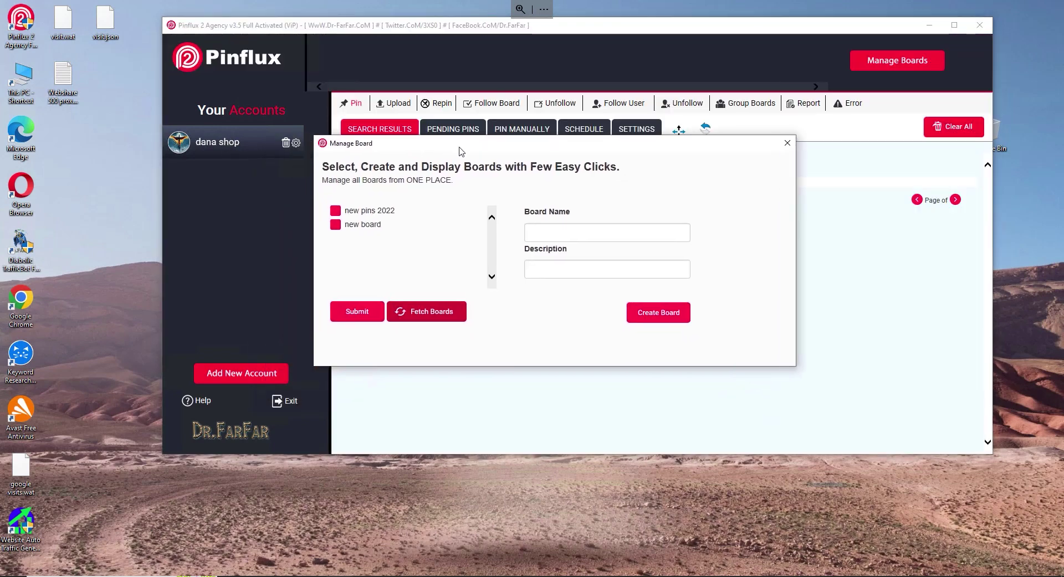
left_click(566, 246)
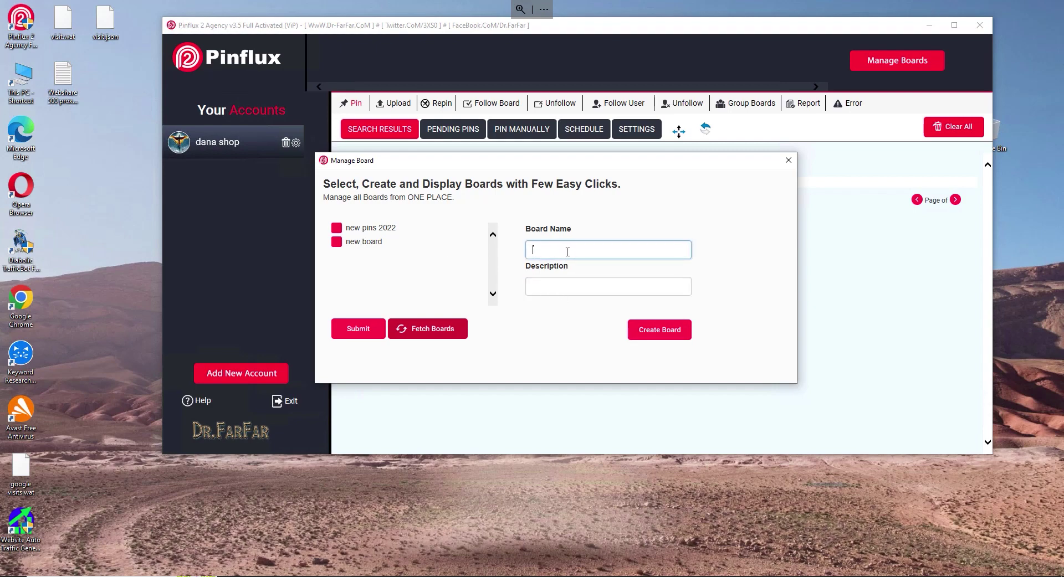
left_click(557, 280)
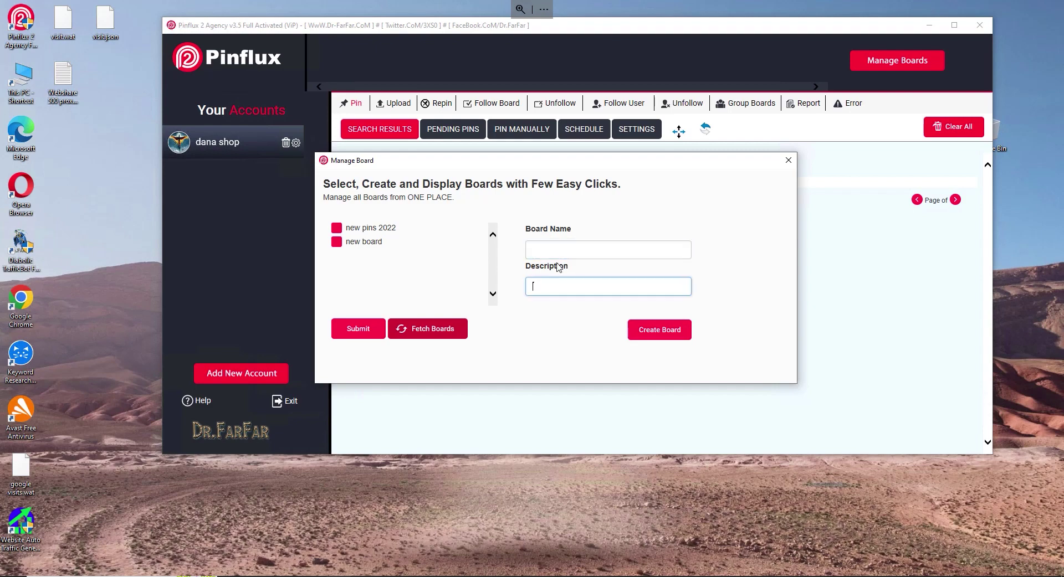
left_click(338, 243)
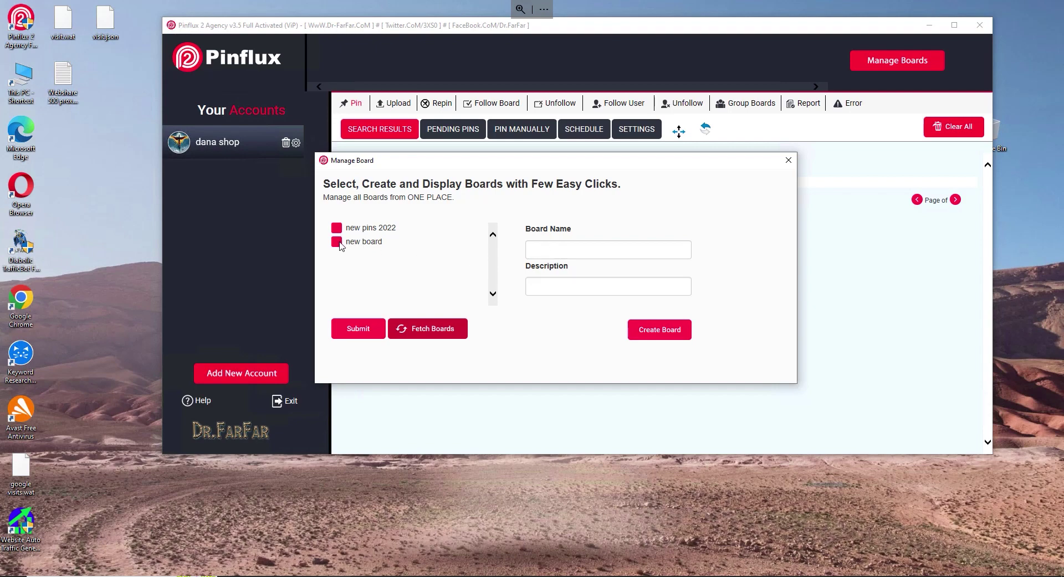
left_click(356, 330)
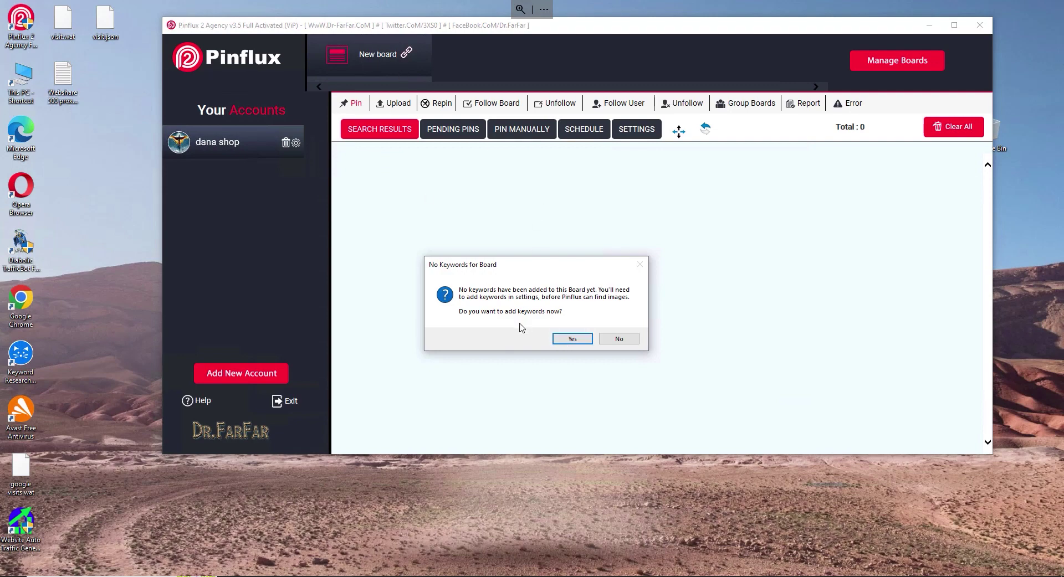
- Answer Yes to the 'No Keywords for Board' prompt for 'new board'
left_click_drag(524, 261, 514, 225)
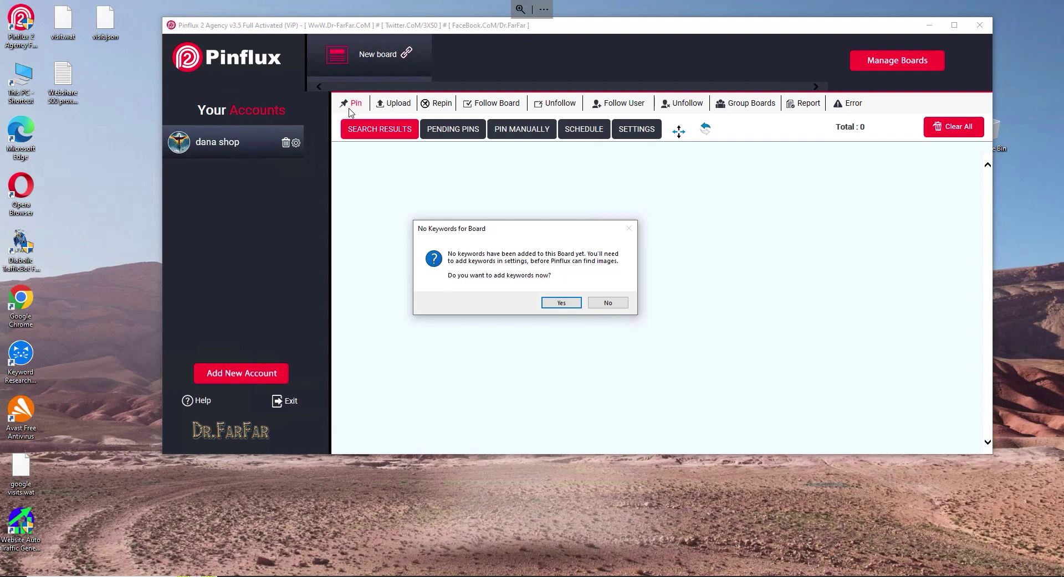
left_click(564, 303)
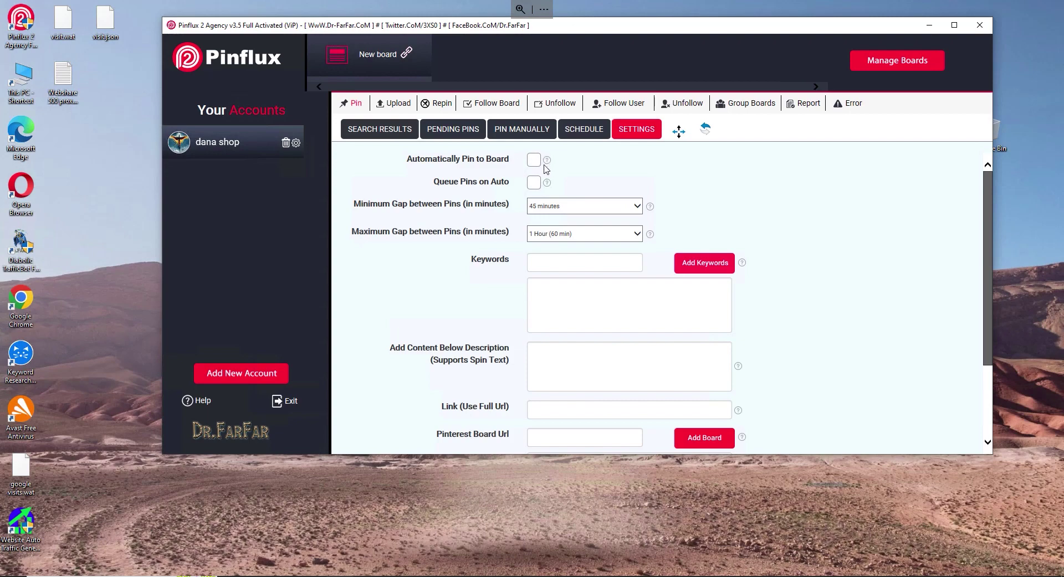
- Add mraitvlogs to the 'new board' keyword list
left_click(556, 207)
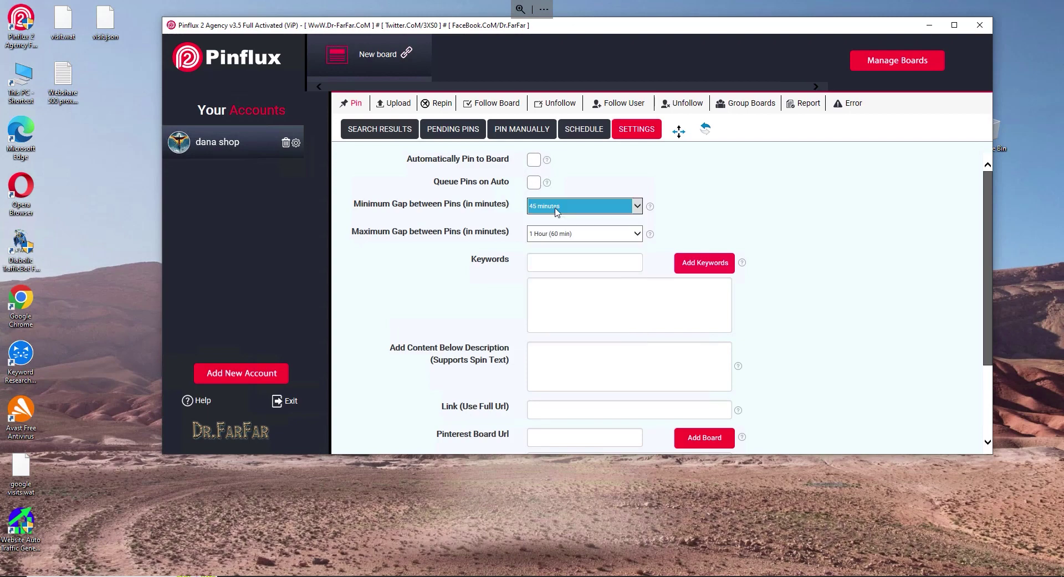
left_click(557, 234)
left_click(565, 263)
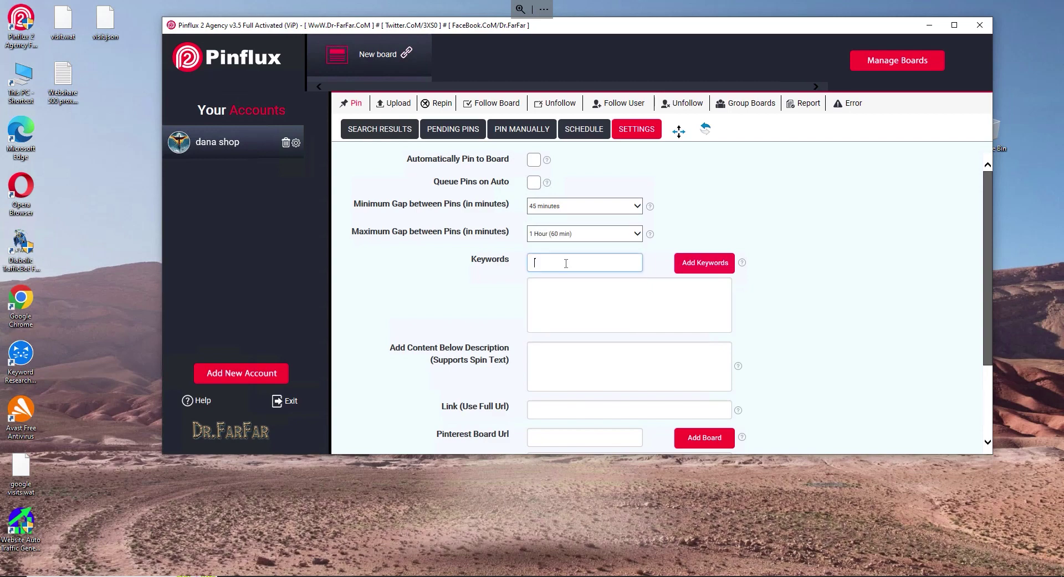
type("mraitvlogs")
left_click(696, 271)
- Save the board settings, dismiss the confirmation, and switch to the Upload section
scroll(695, 299, "down", 2)
left_click(564, 439)
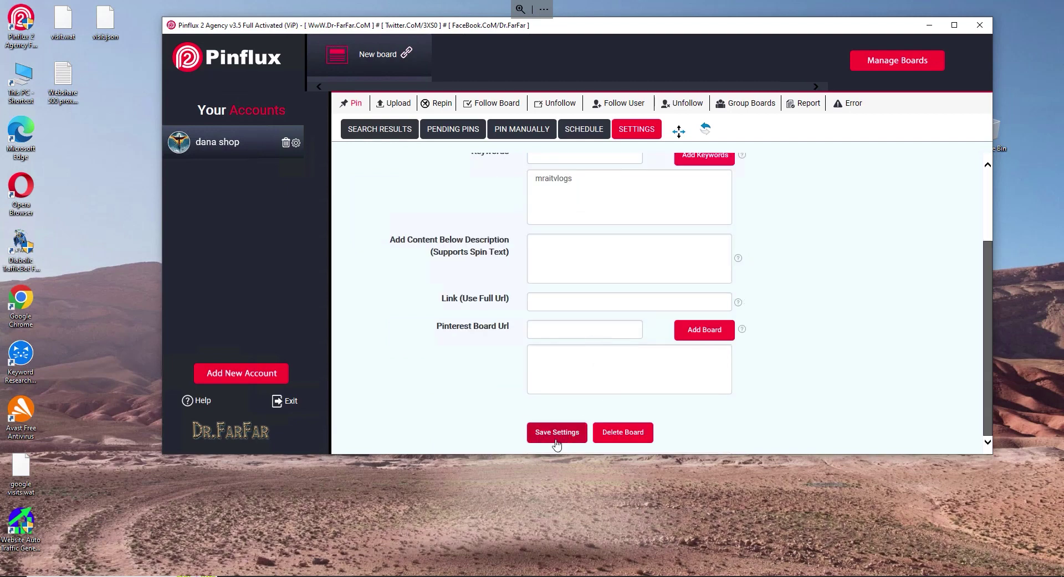
left_click(583, 333)
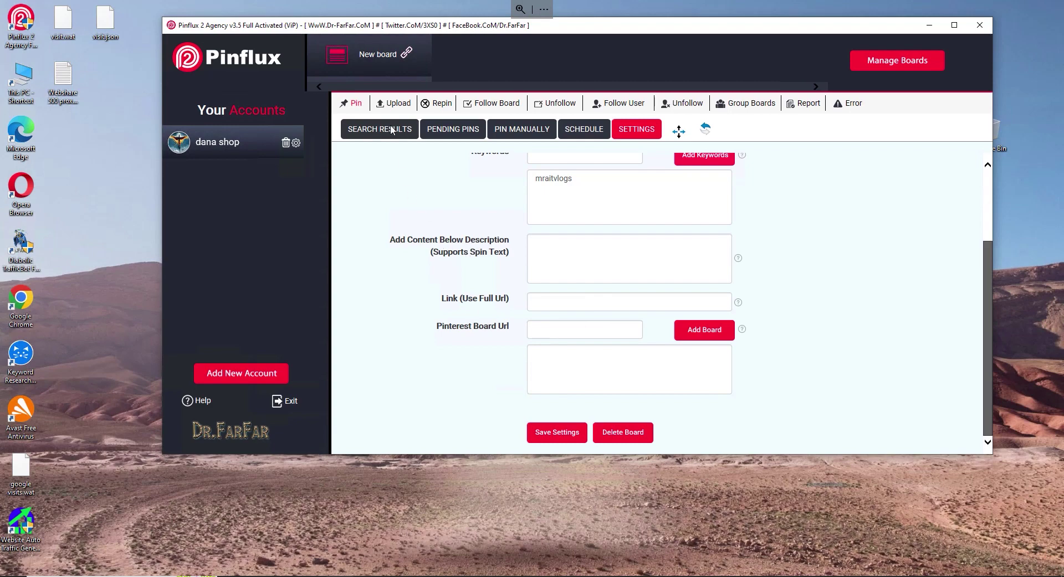
left_click(398, 106)
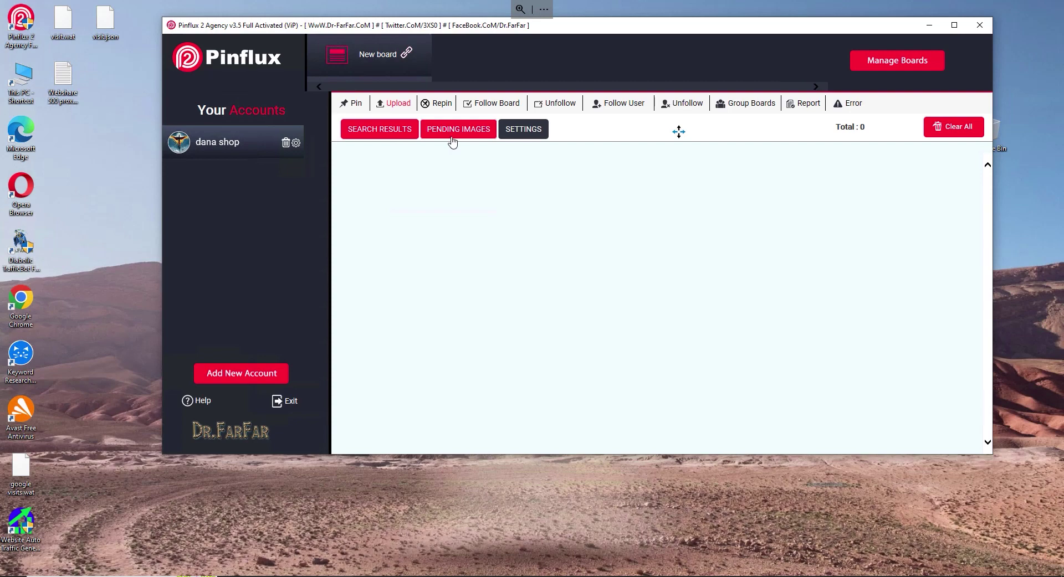
- Turn on automatic pinning and automatic queueing in the upload settings
left_click(397, 105)
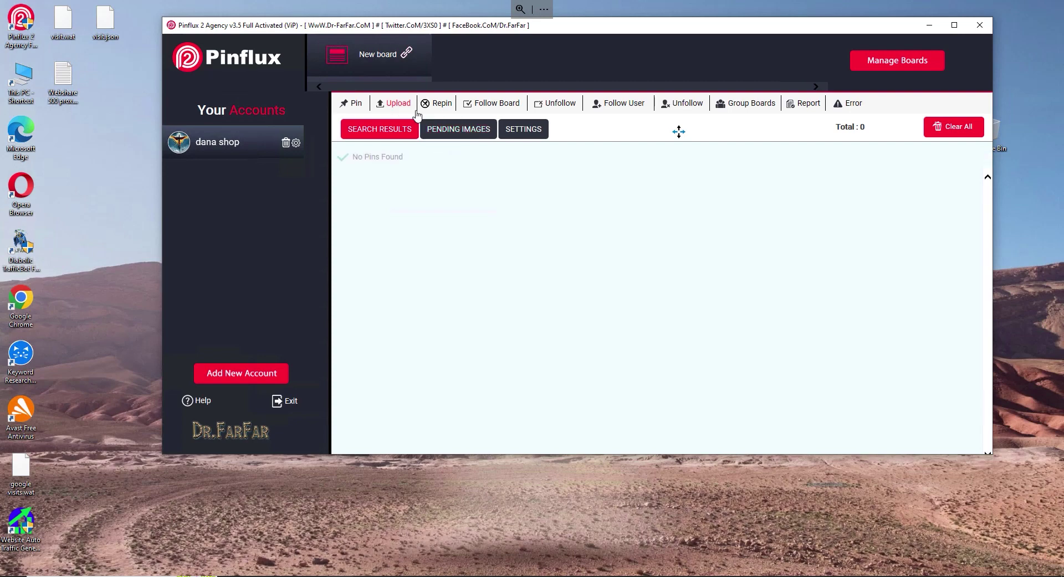
left_click(535, 130)
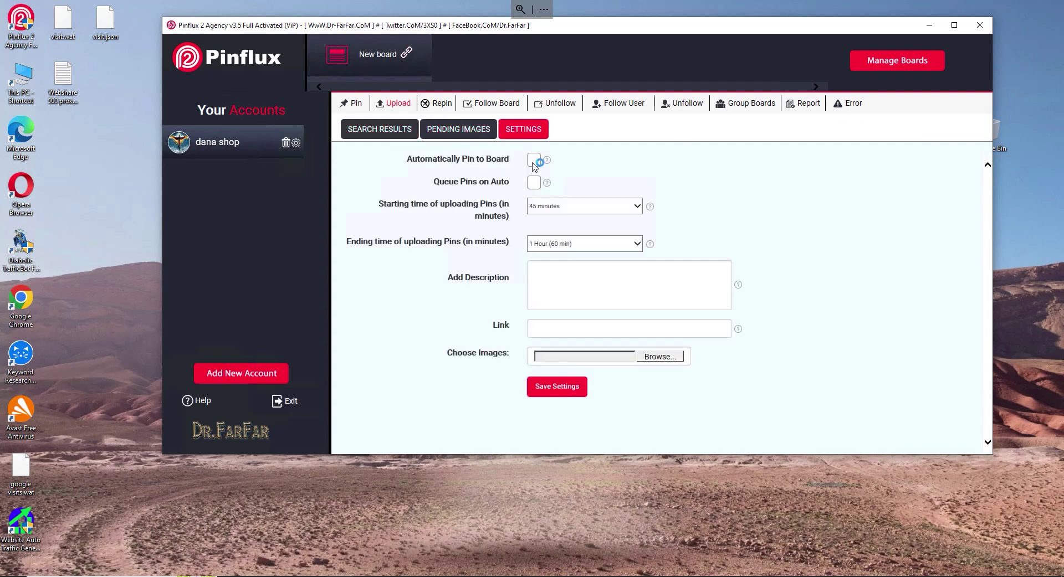
left_click(534, 162)
left_click(533, 184)
- Set the upload start time to 3 Hours and end time to 5 Hours, then browse for an image
left_click(543, 206)
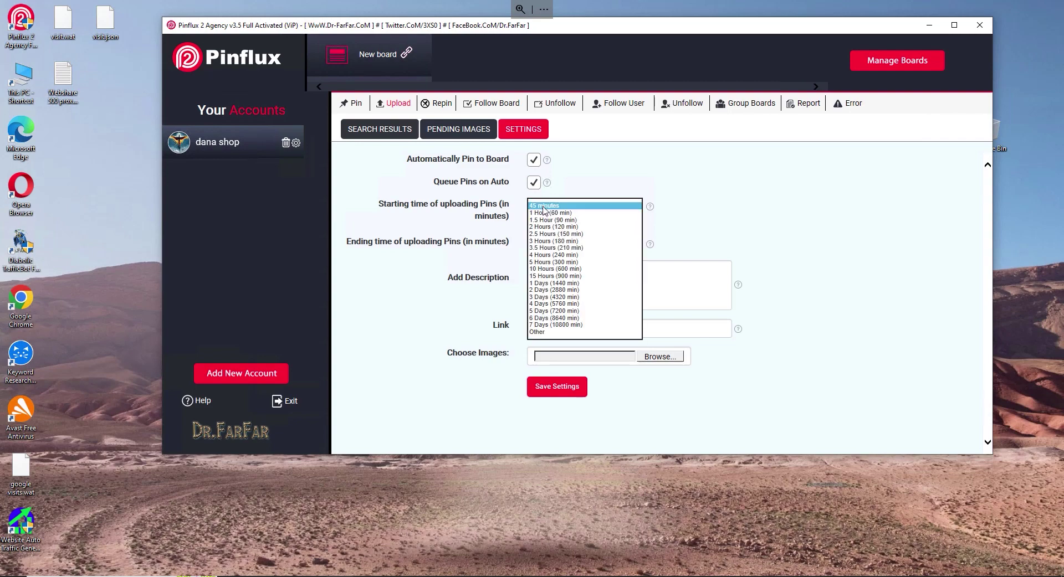
left_click(545, 241)
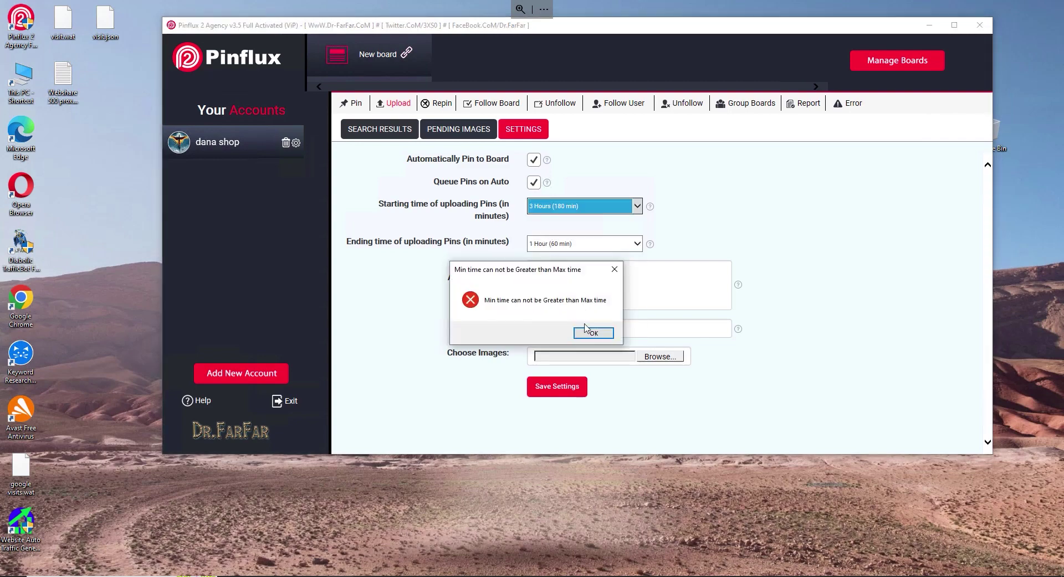
left_click(584, 331)
left_click(579, 242)
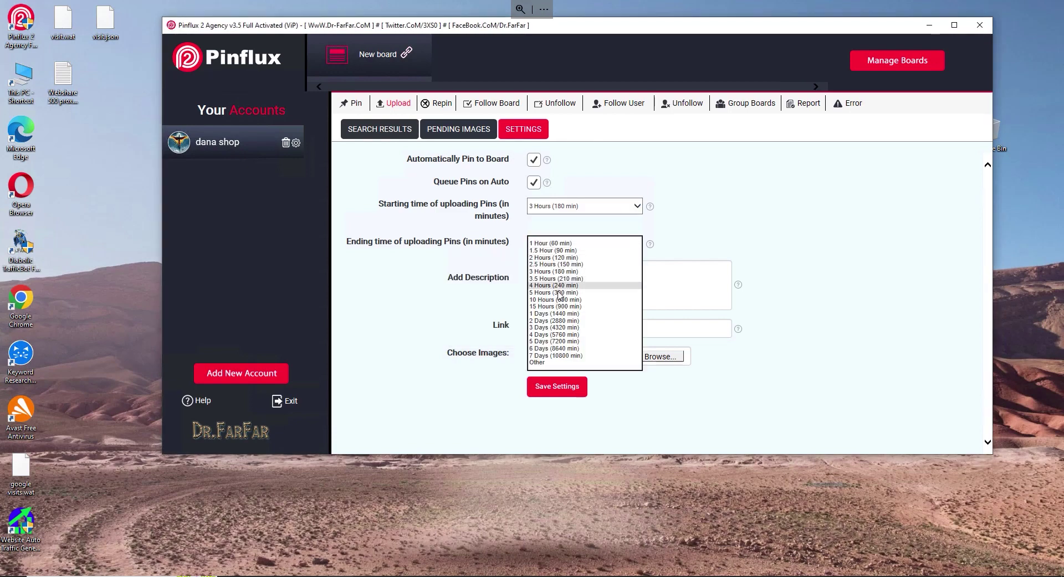
left_click(561, 293)
left_click(548, 278)
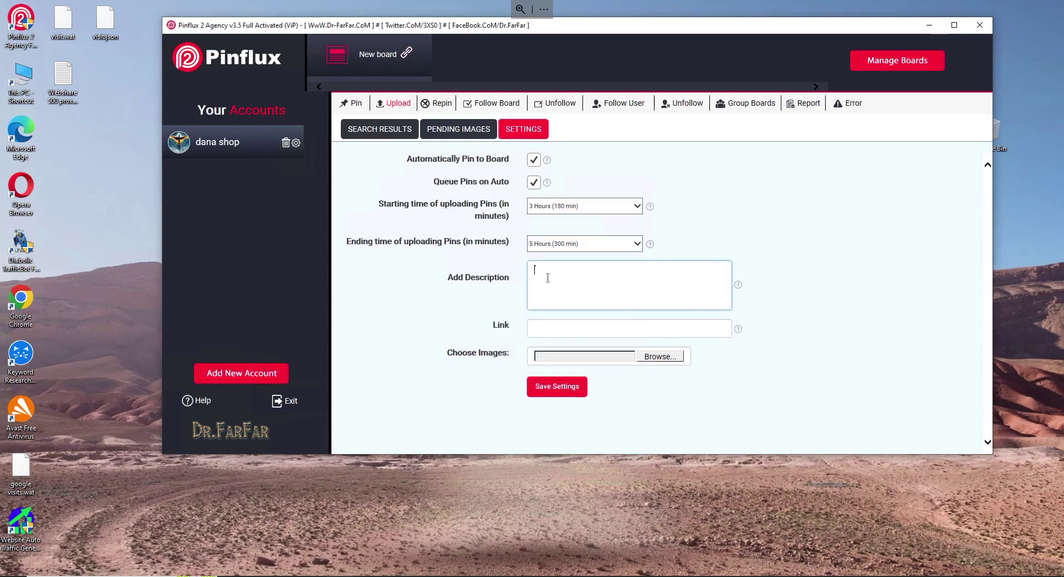
left_click(659, 356)
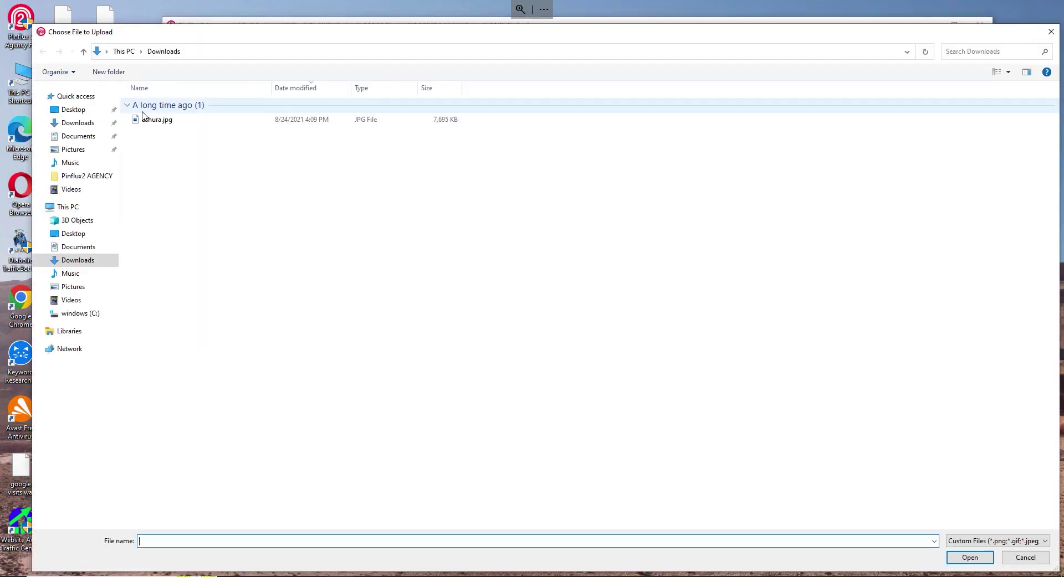
- Attach ashura.jpg, save the upload settings, and view the one pending image
left_click(148, 121)
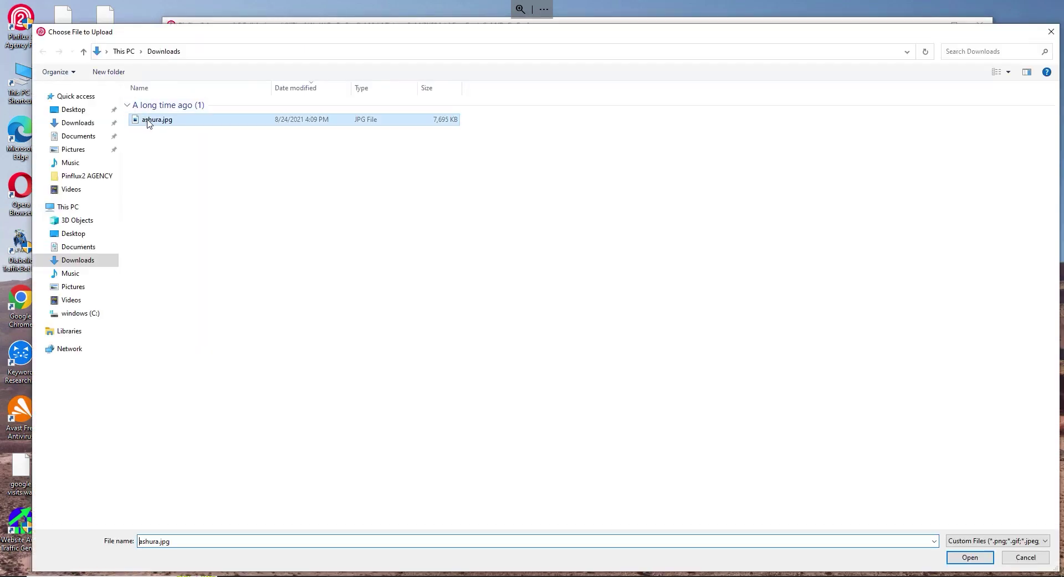
left_click(970, 558)
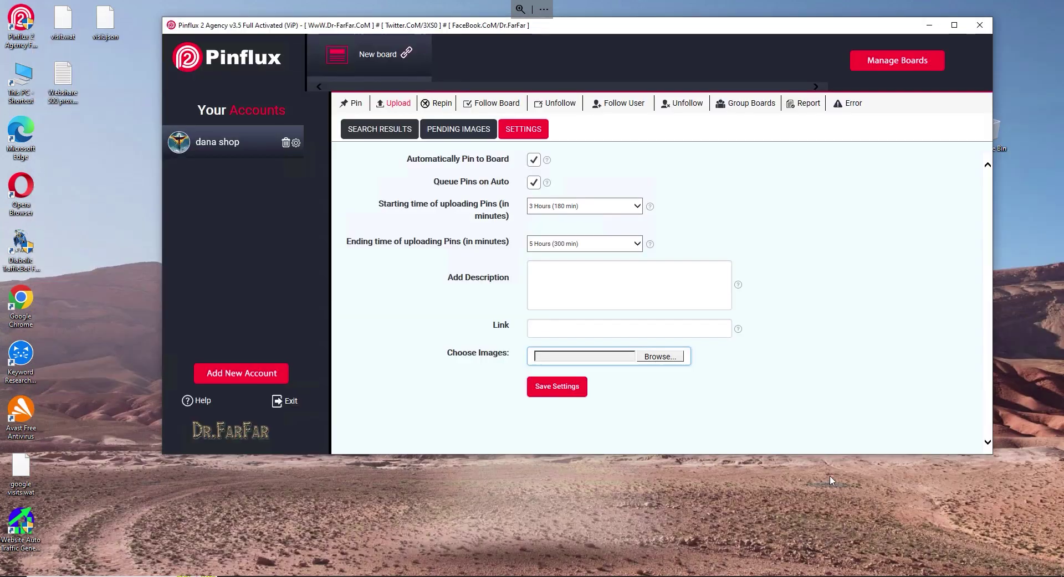
left_click(557, 387)
left_click(584, 333)
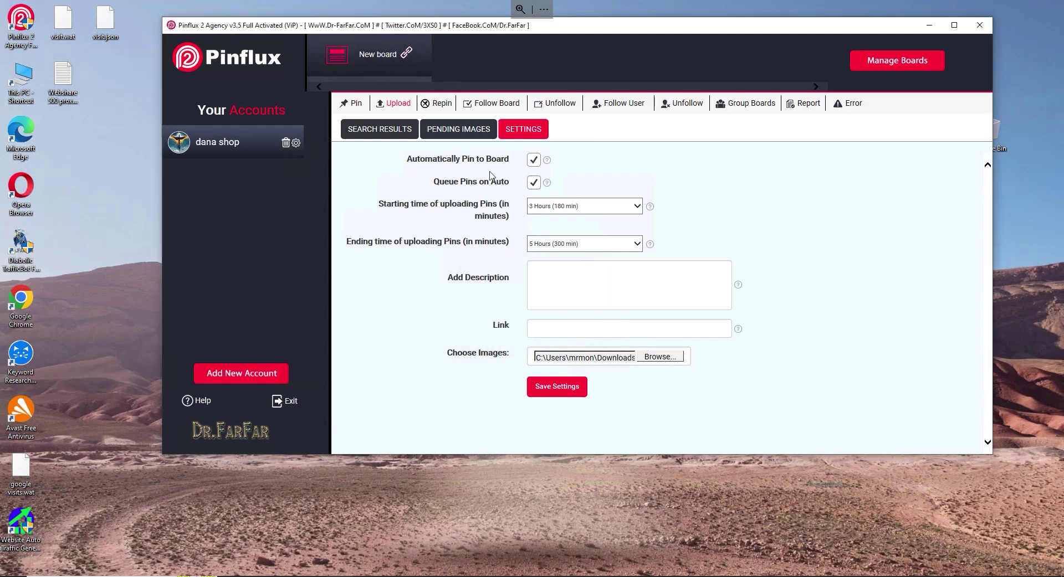
left_click(450, 138)
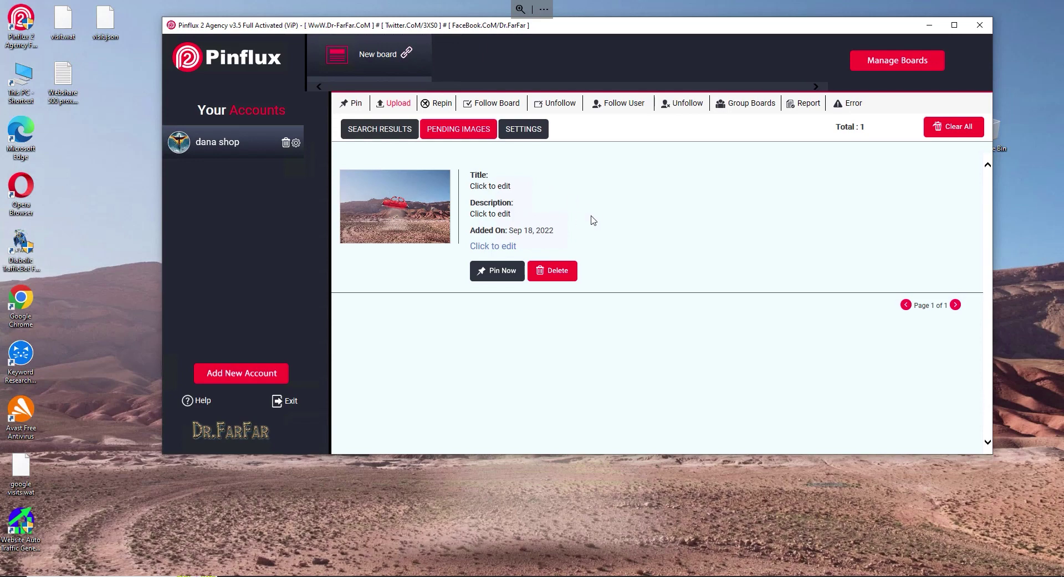
left_click(490, 214)
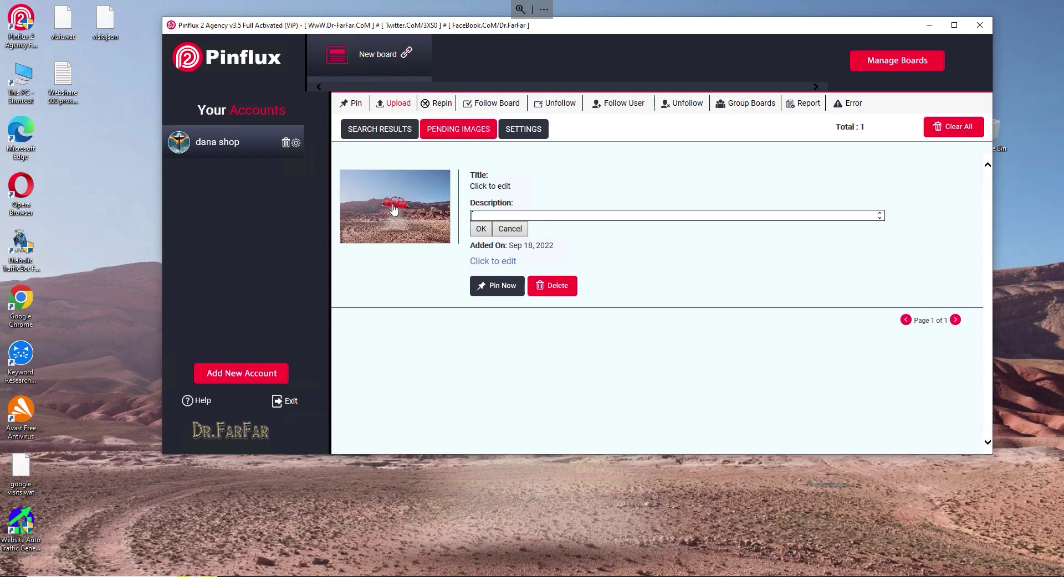
left_click(520, 229)
left_click_drag(586, 28, 689, 35)
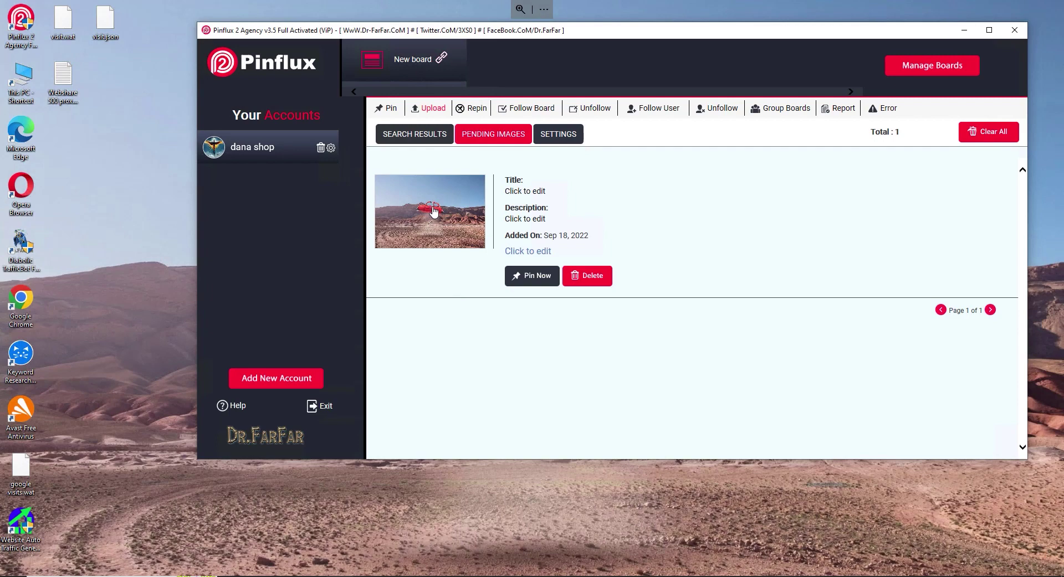
- Visit the Repin, Follow Board, Unfollow, Follow User and Group Boards tabs, then return to Upload
left_click(477, 108)
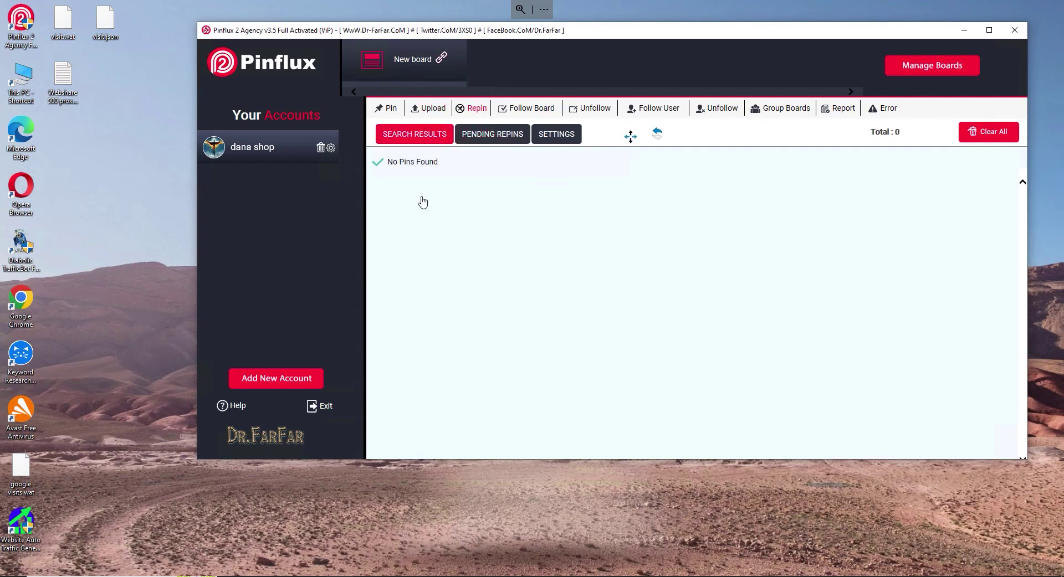
left_click(531, 109)
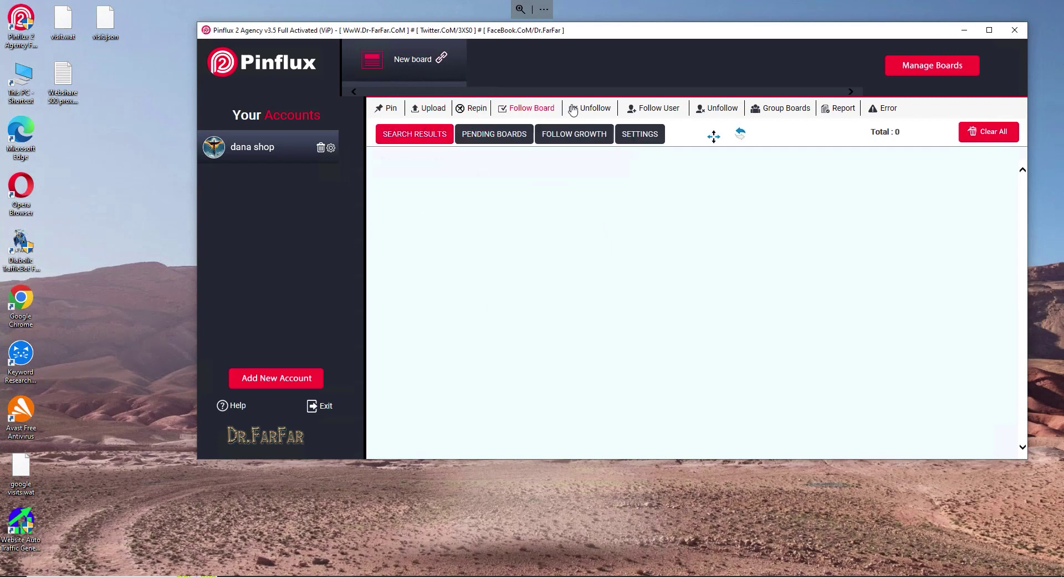
left_click(592, 110)
left_click(657, 110)
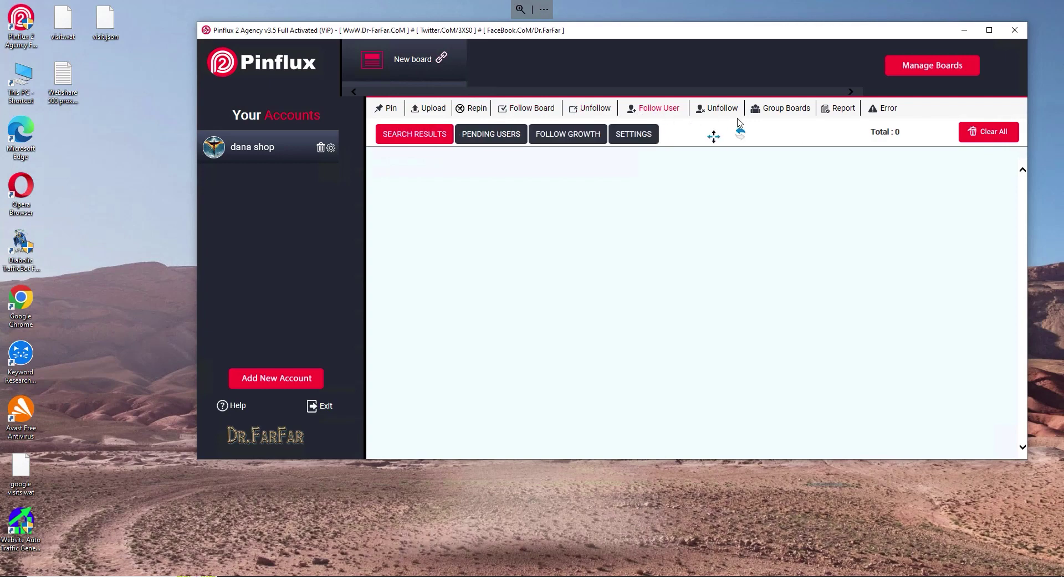
left_click(780, 111)
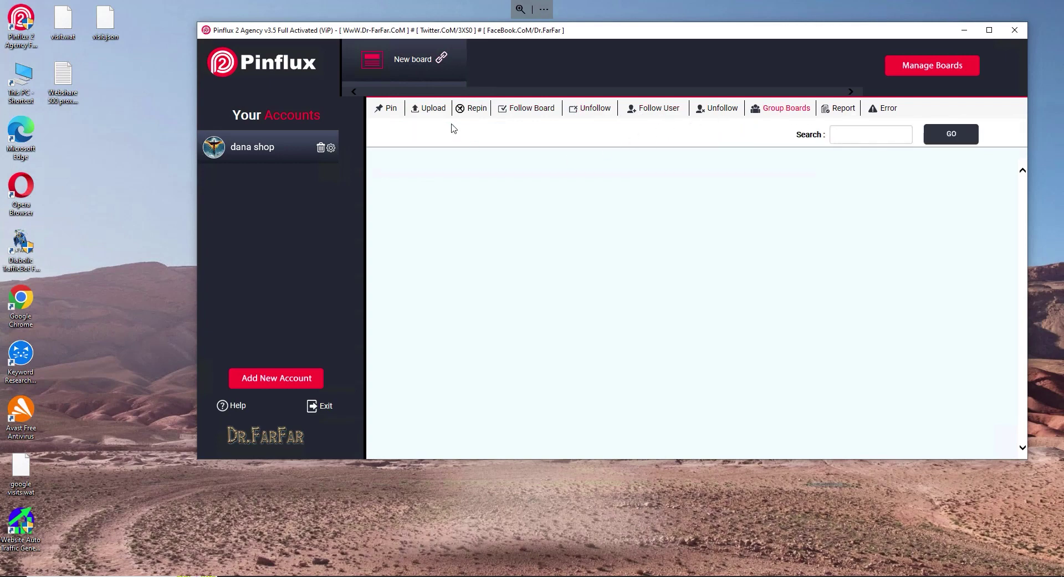
left_click(430, 109)
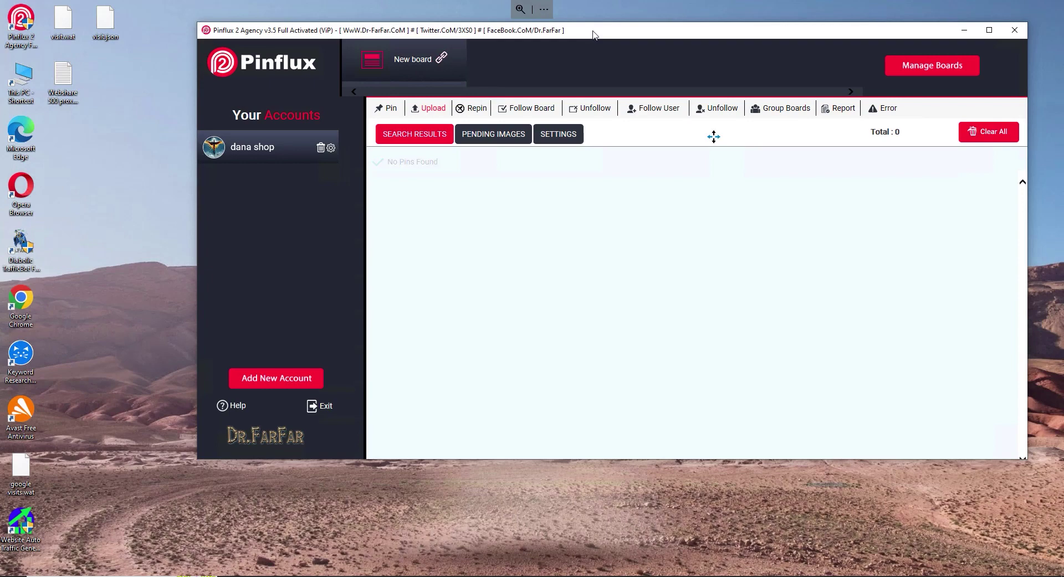
mouse_move(592, 34)
left_mouse_down()
mouse_move(583, 58)
mouse_move(579, 40)
left_mouse_up()
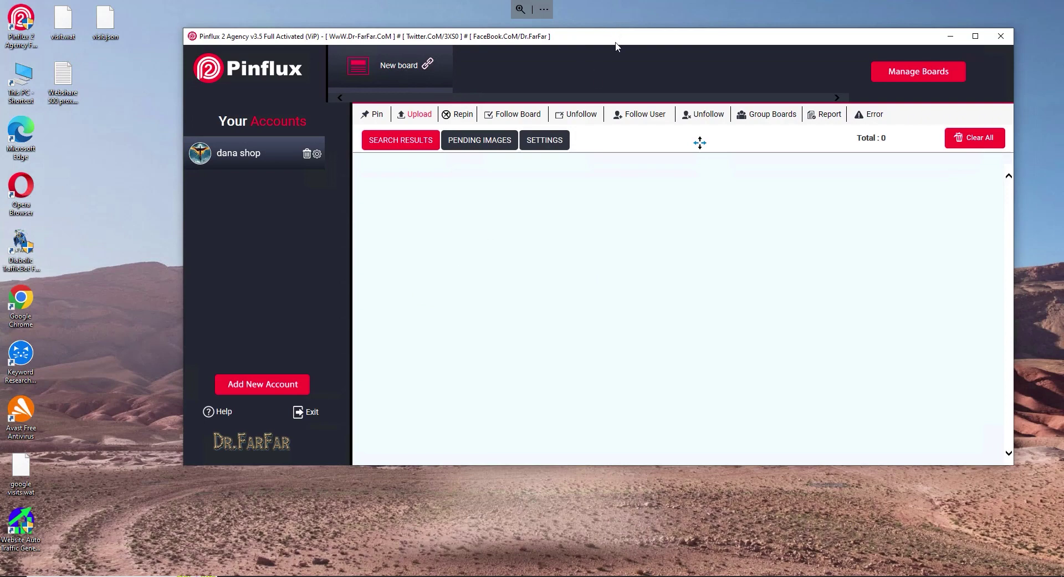
left_click_drag(616, 46, 621, 45)
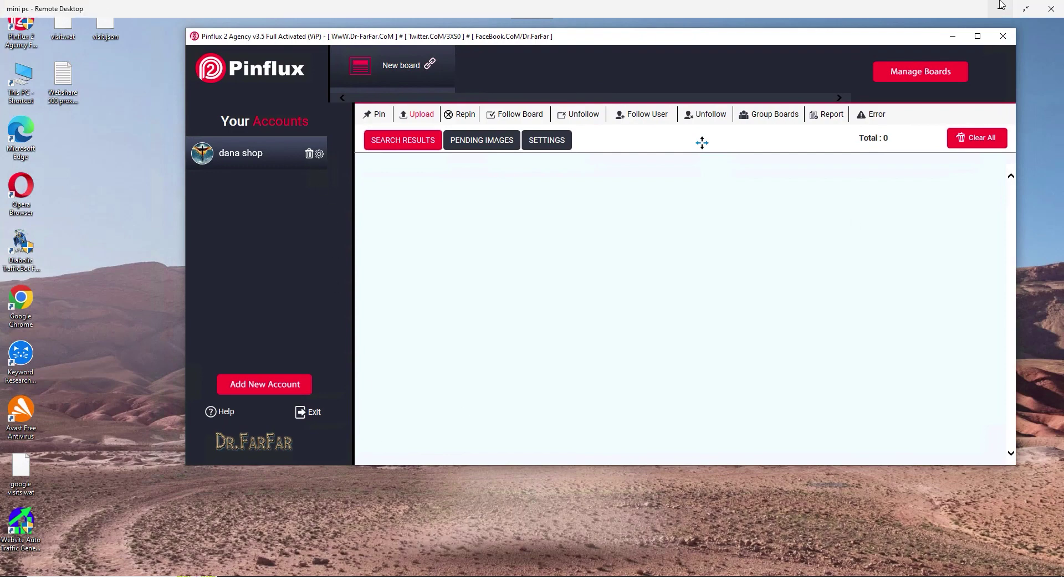
- Hide the remote session and scroll through the YouTube Pinflux 2 Agency tutorial page
left_click(984, 6)
scroll(448, 219, "down", 5)
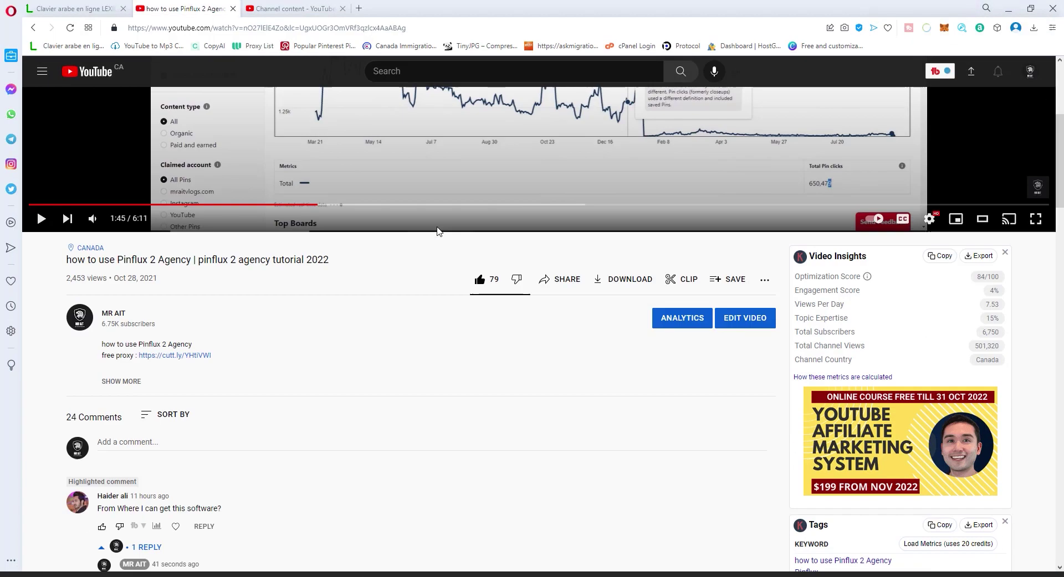
scroll(437, 231, "up", 1)
scroll(344, 299, "up", 2)
scroll(261, 365, "down", 2)
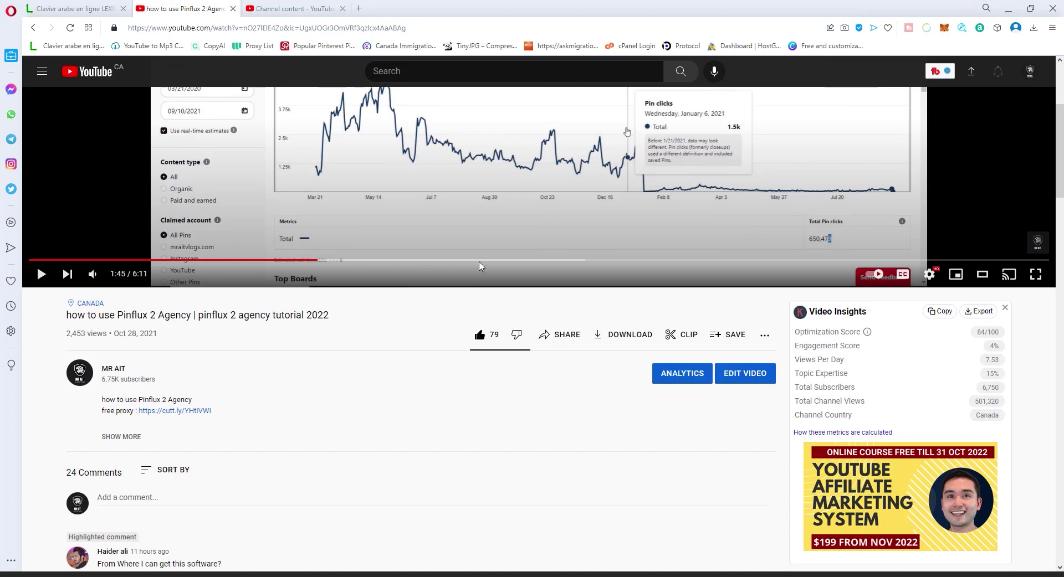
scroll(443, 277, "up", 3)
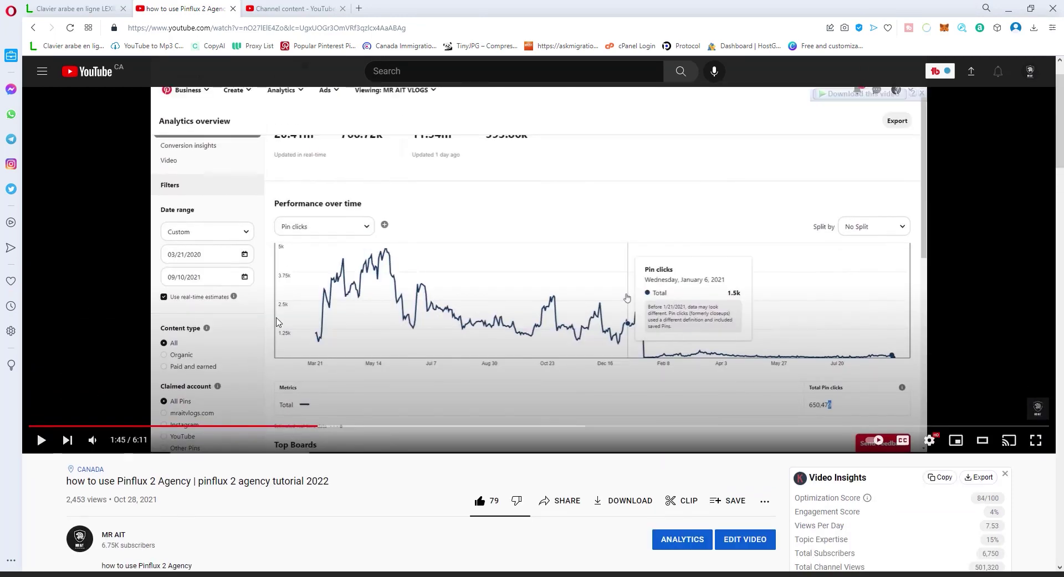
scroll(620, 279, "down", 4)
scroll(619, 279, "up", 4)
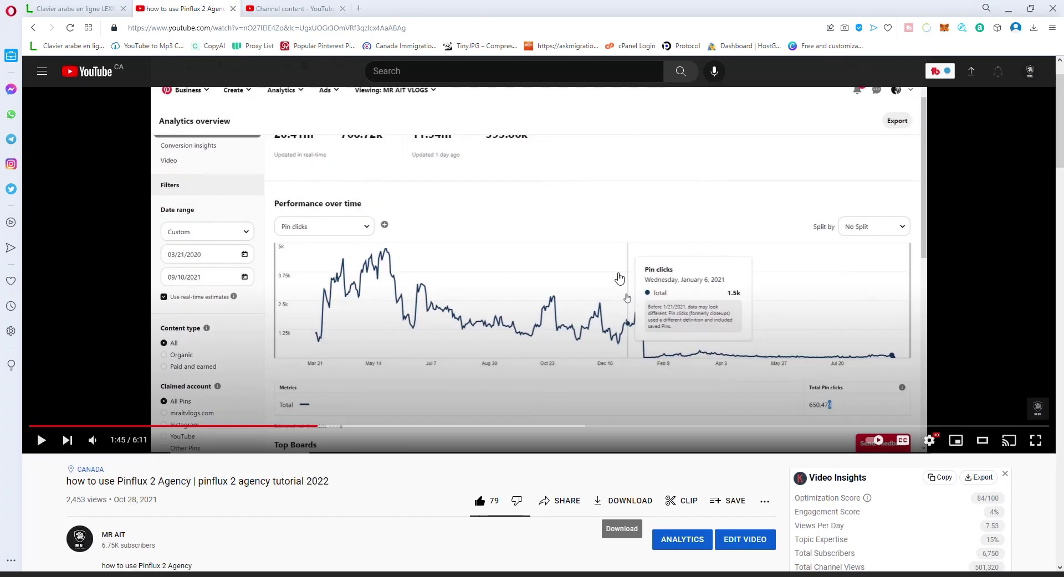